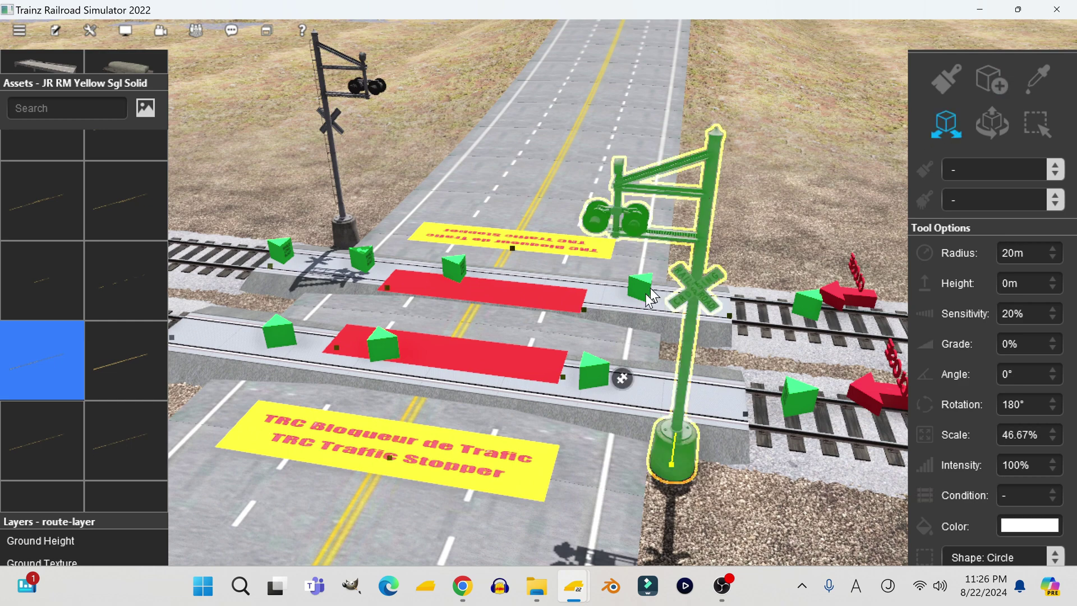
Check the script properties of the selected cantilever crossing signal beside the road.
scroll(672, 479, down, 3)
right_click(582, 343)
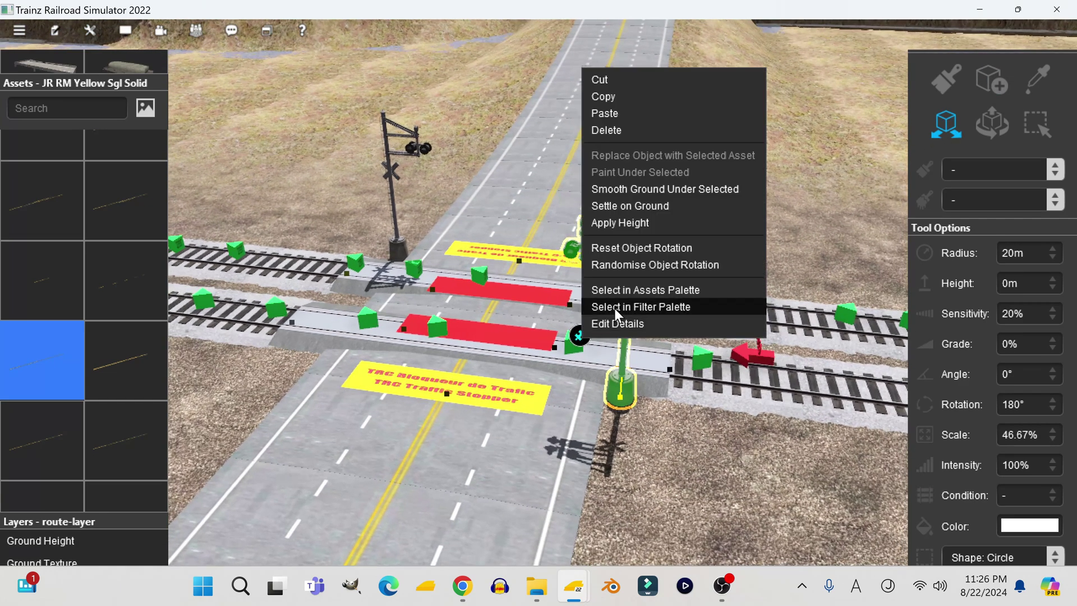
click(615, 323)
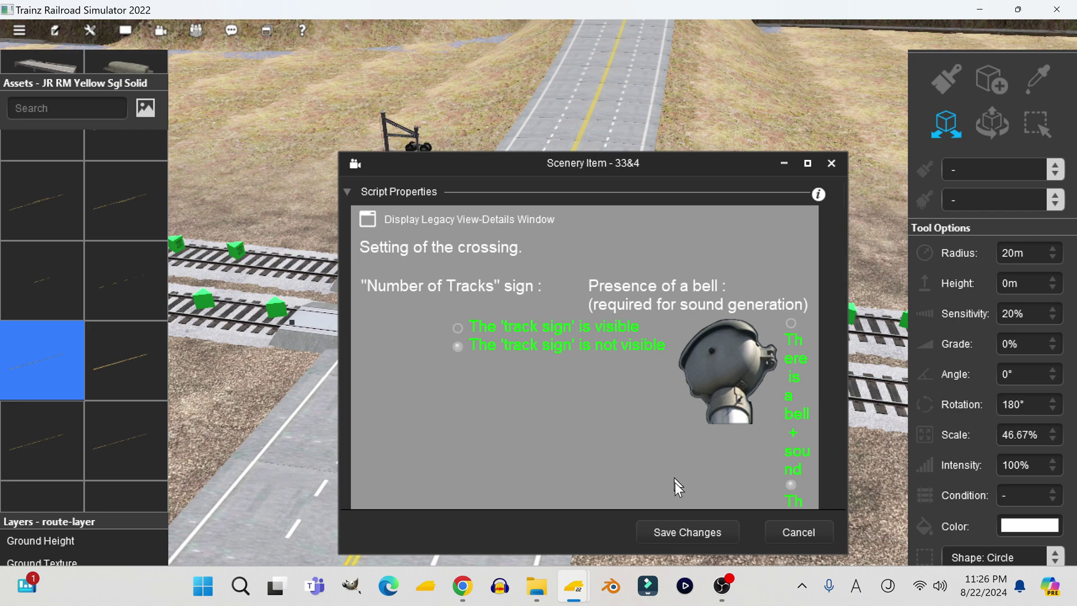
click(679, 523)
Check the attached-object list in the details of the close trigger on the nearer track.
click(739, 353)
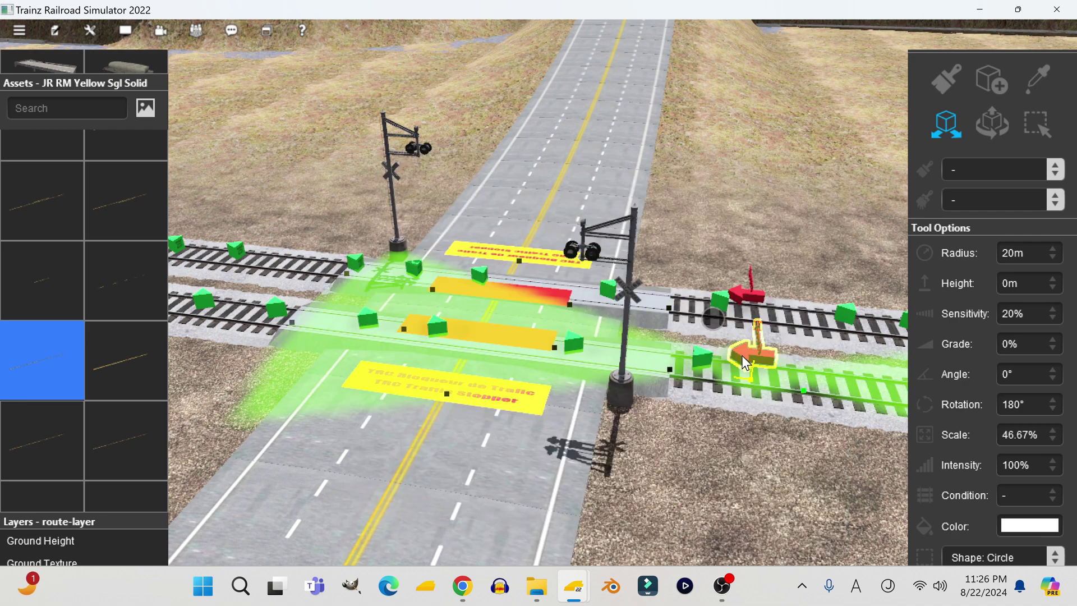
right_click(712, 324)
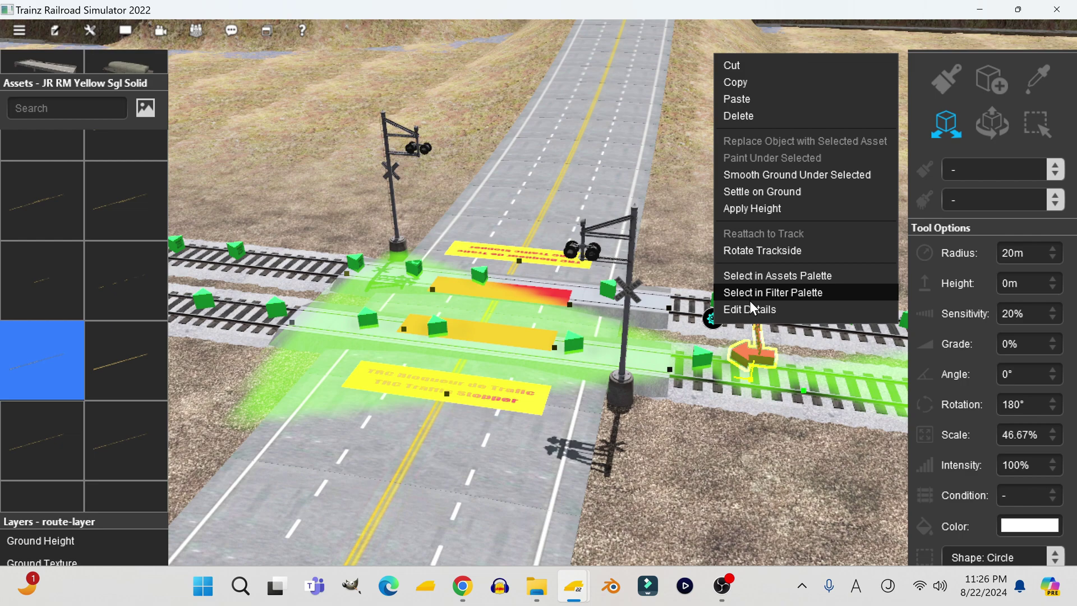
click(750, 308)
scroll(624, 365, down, 2)
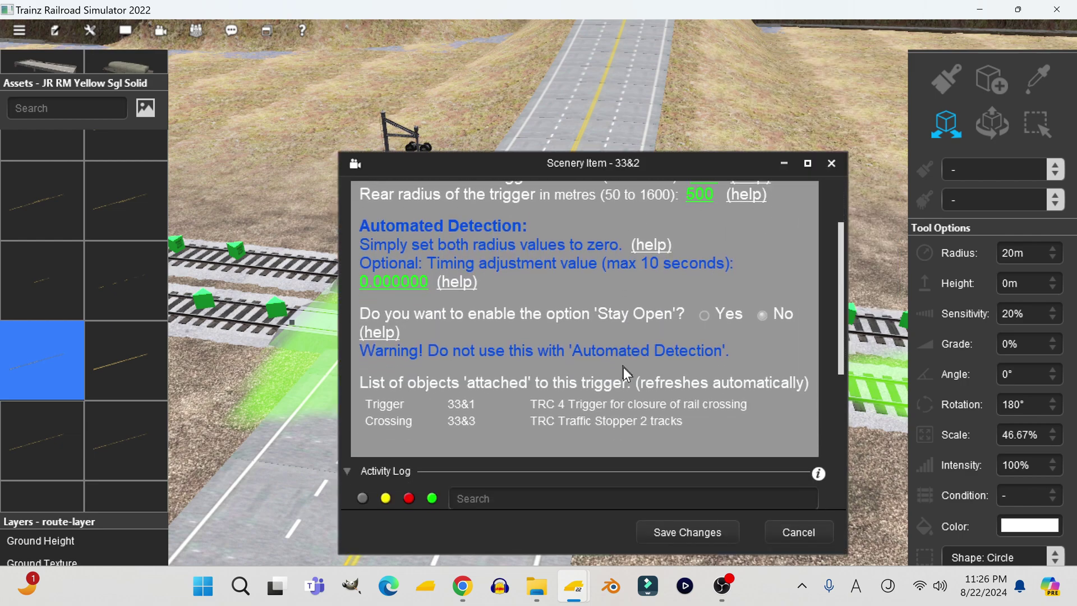
click(689, 530)
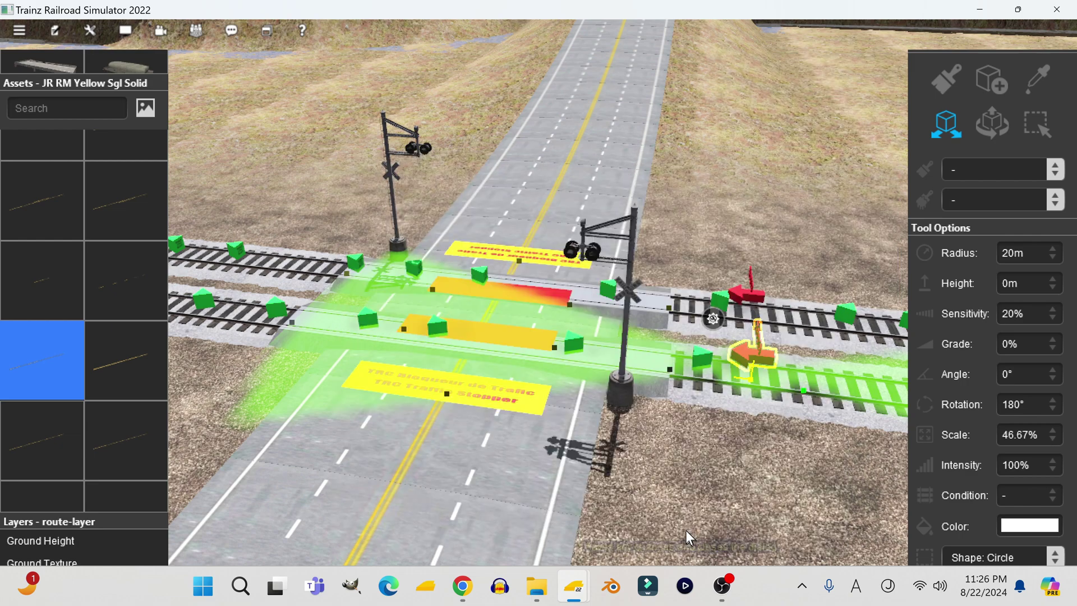
Pick the near cantilever signal's TRC US 8x20 GRS asset as the active asset and delete that signal from the crossing.
scroll(636, 419, up, 3)
drag(605, 397, 647, 331)
click(648, 331)
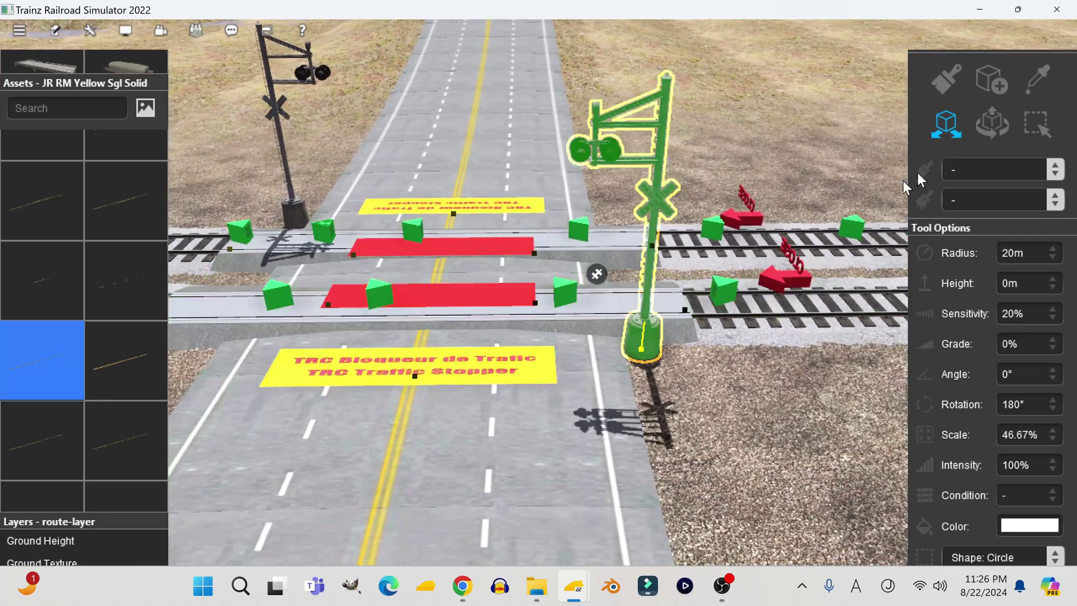
click(648, 331)
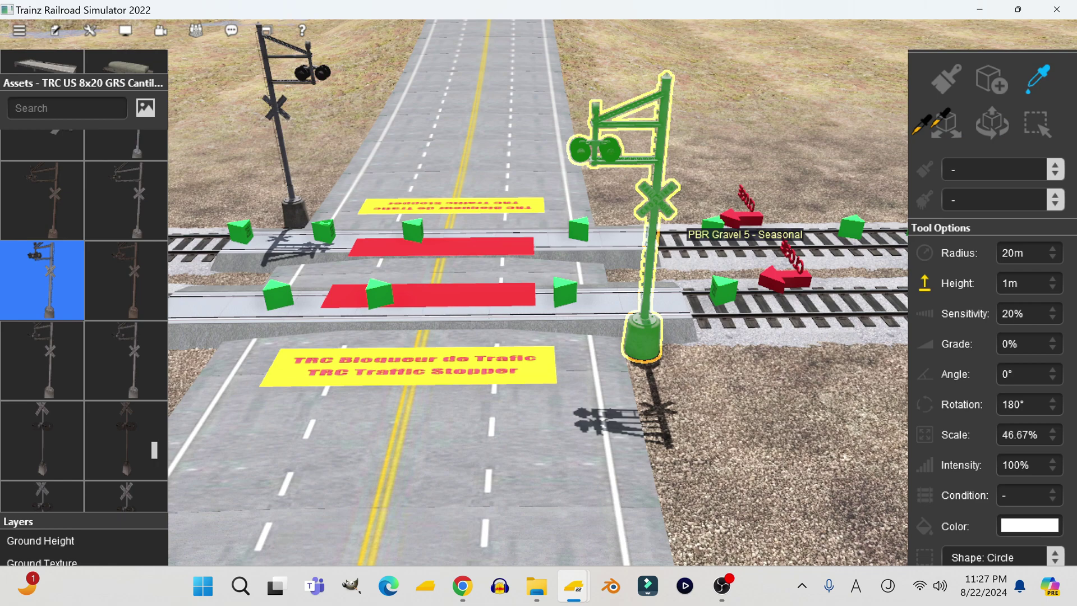
click(944, 138)
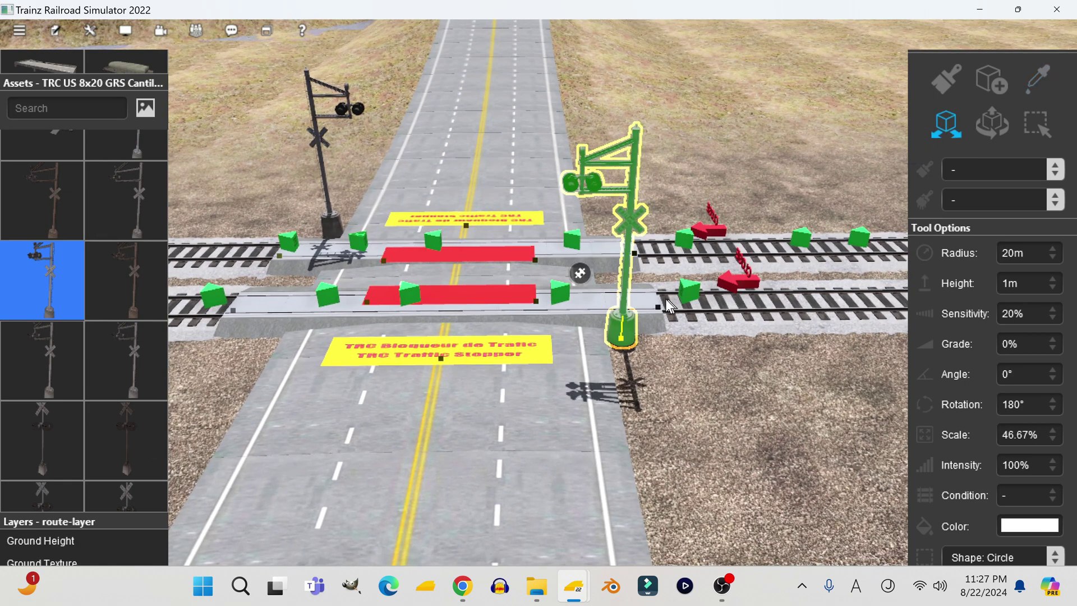
right_click(586, 270)
click(621, 335)
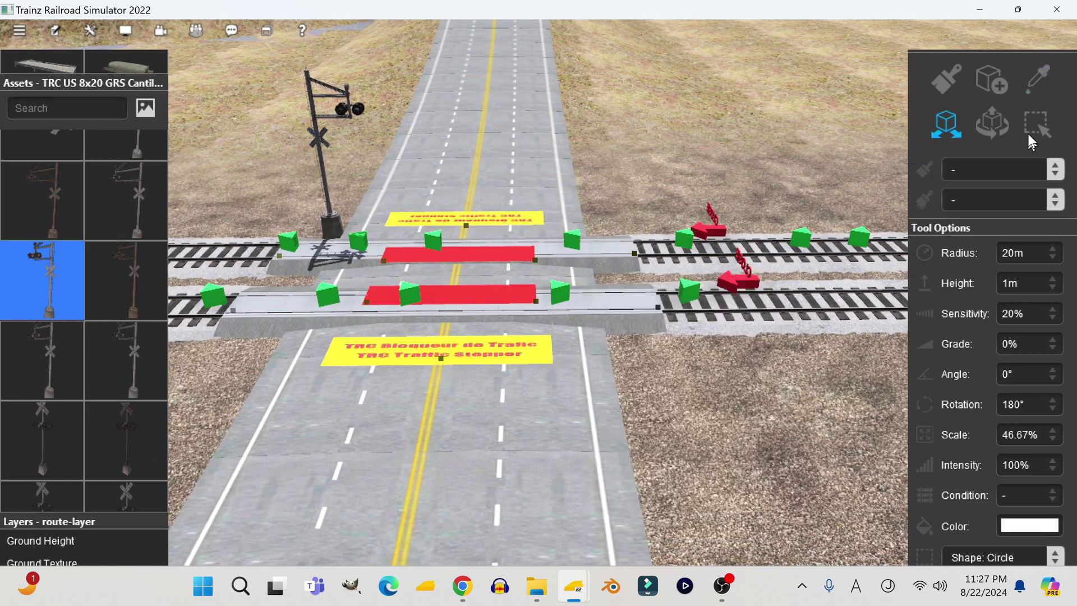
Place a new TRC US 8x20 GRS cantilever signal at the near roadside and rotate it so its arm extends over the road.
click(995, 85)
scroll(699, 339, up, 4)
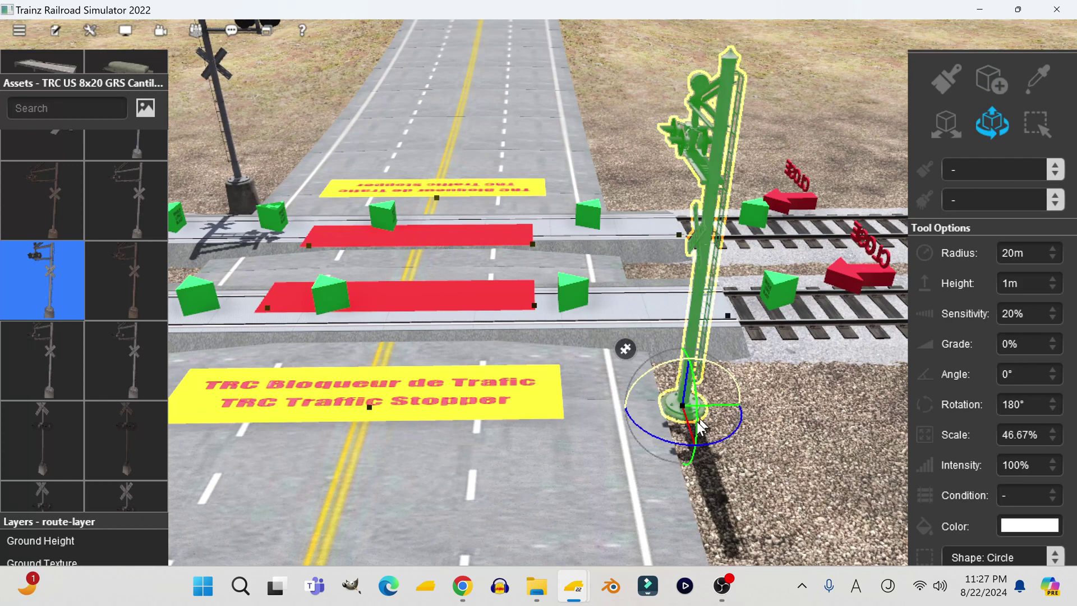
drag(668, 437, 625, 432)
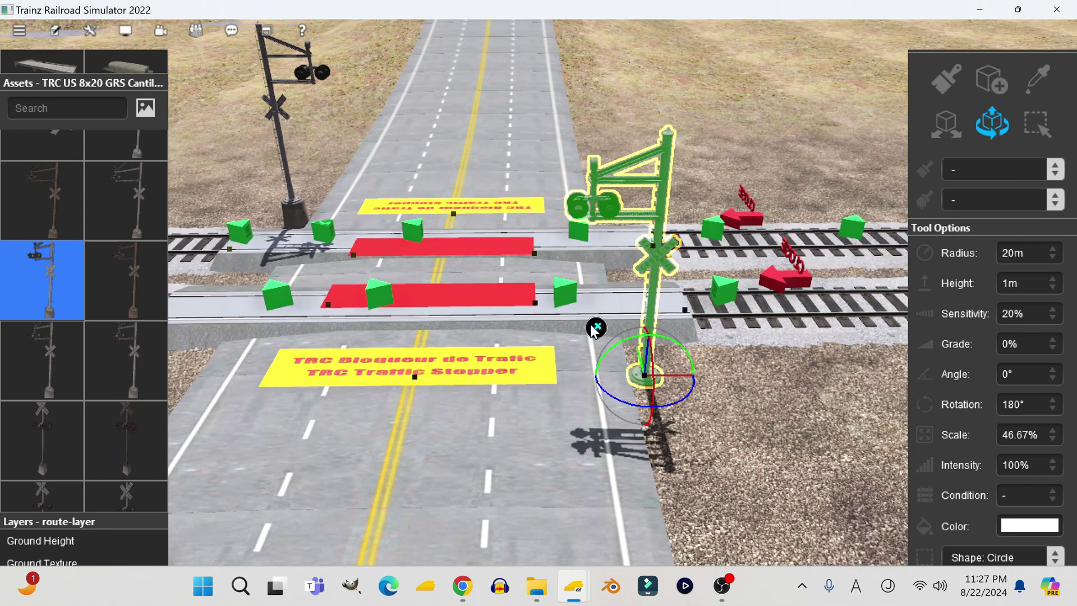
Name the new near-side signal 33&4, enable its bell and sound, and save the changes.
right_click(596, 328)
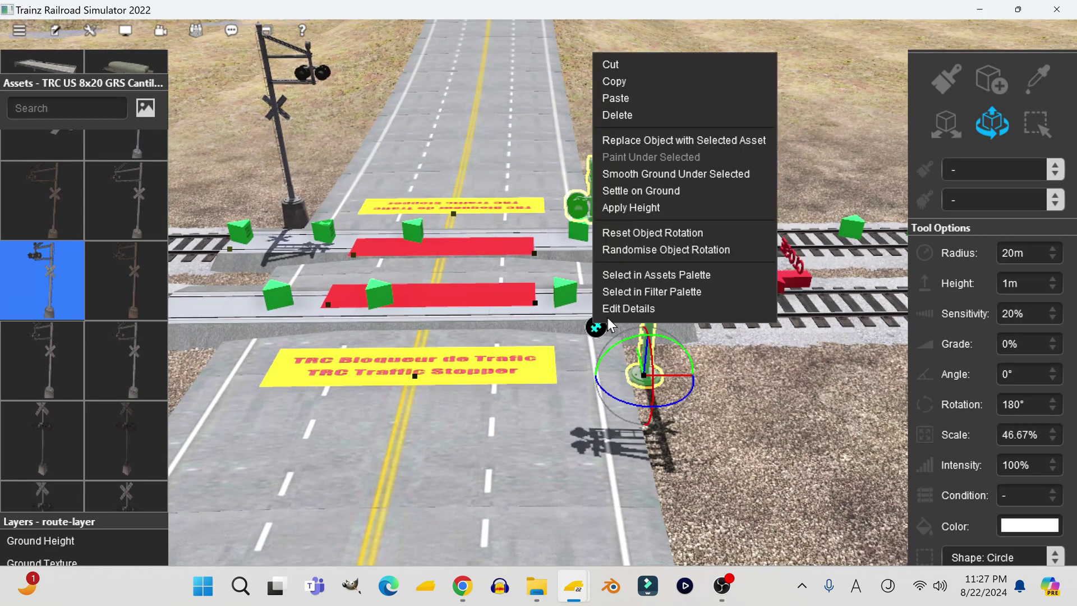
click(615, 312)
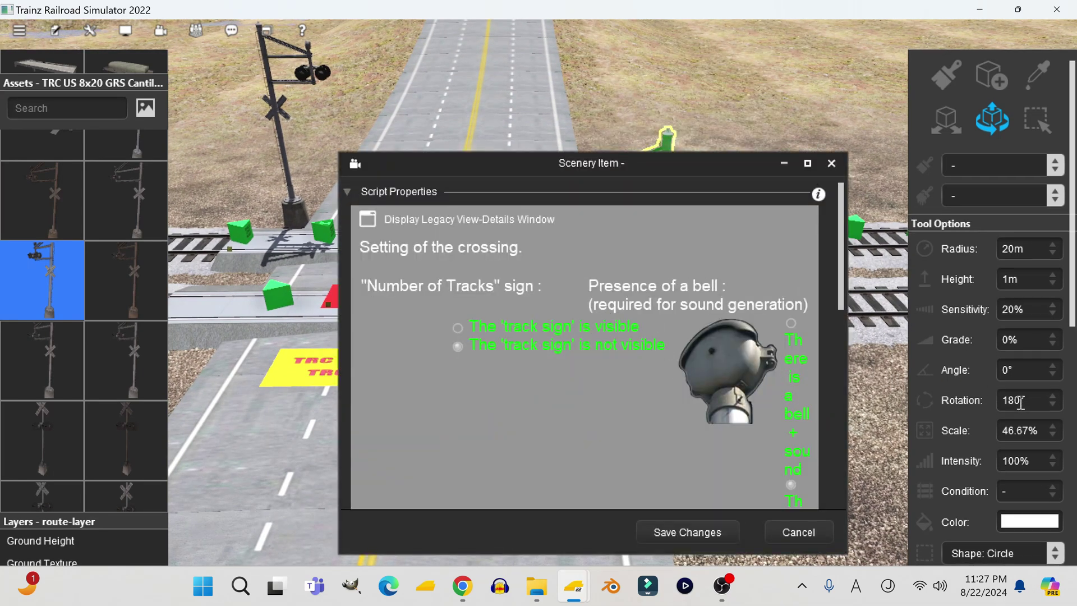
scroll(967, 449, down, 5)
scroll(970, 435, down, 1)
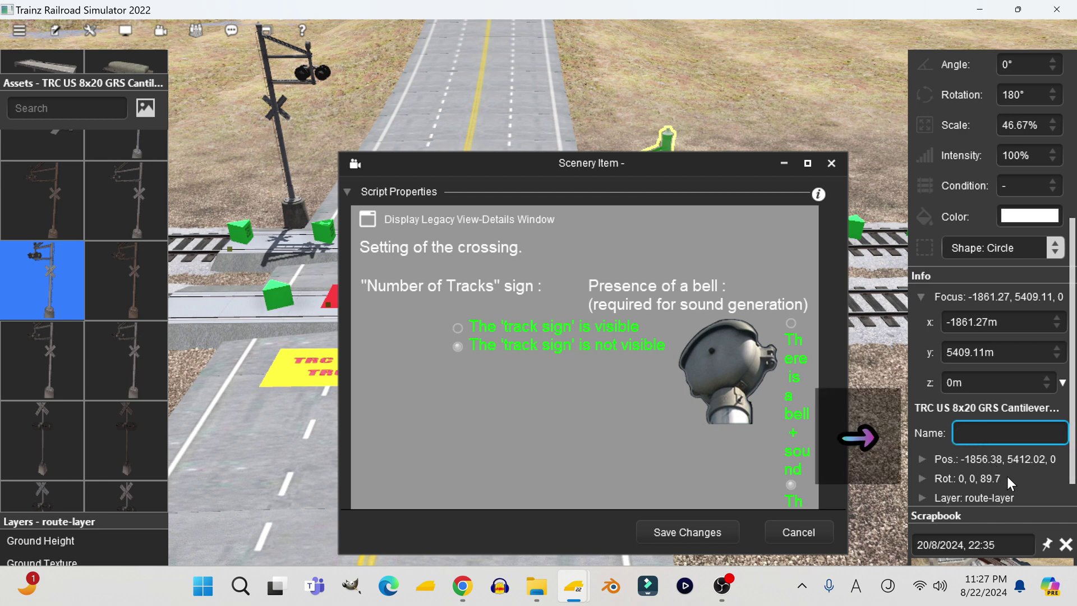
text(33&4)
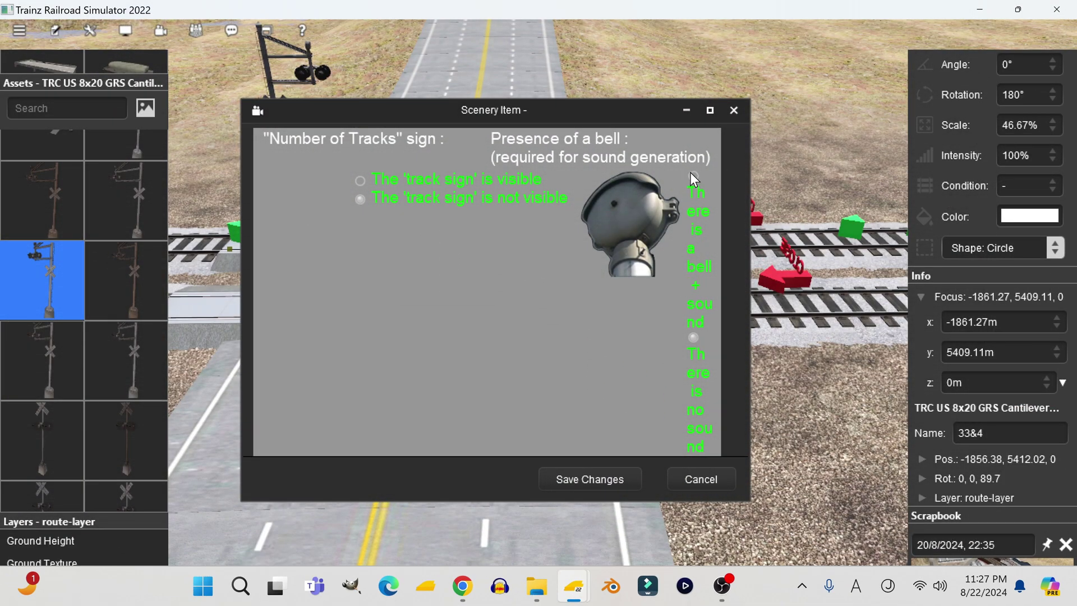
click(694, 176)
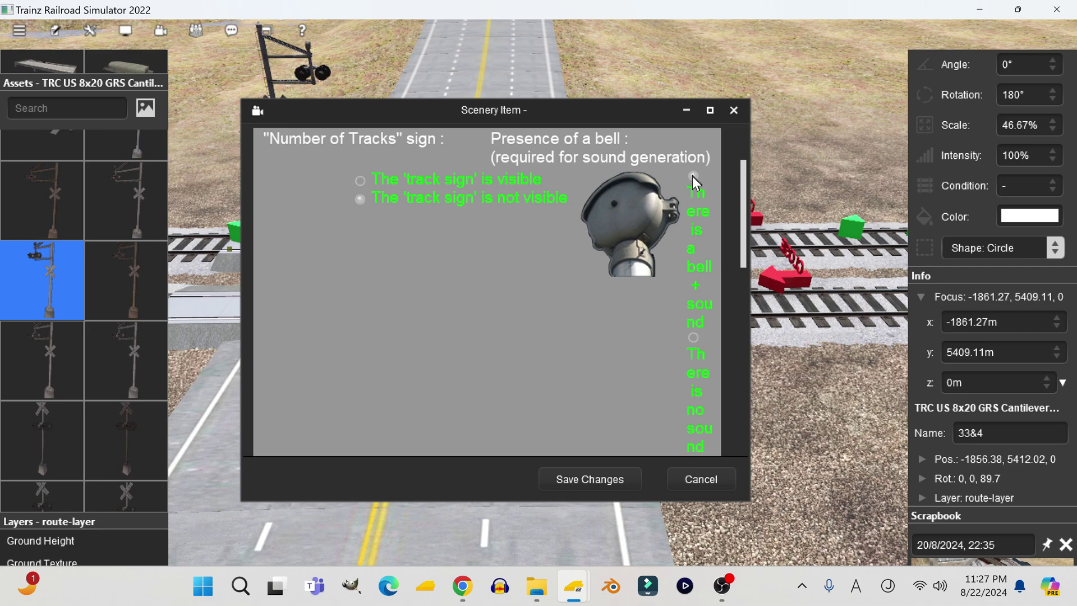
click(594, 471)
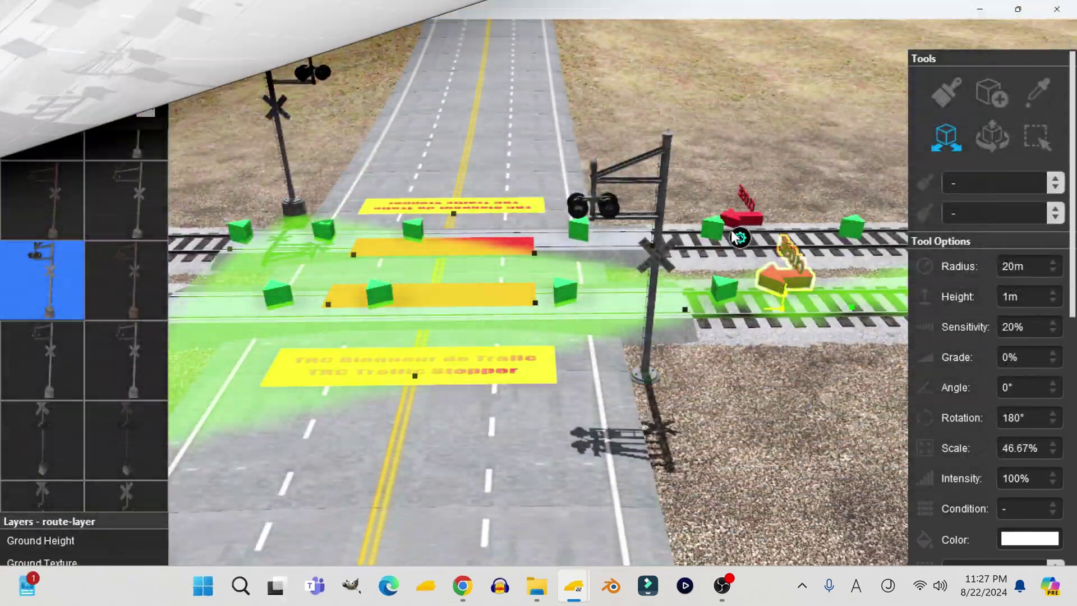
Check which objects are attached to the close trigger after naming the near-side signal.
right_click(742, 241)
click(776, 492)
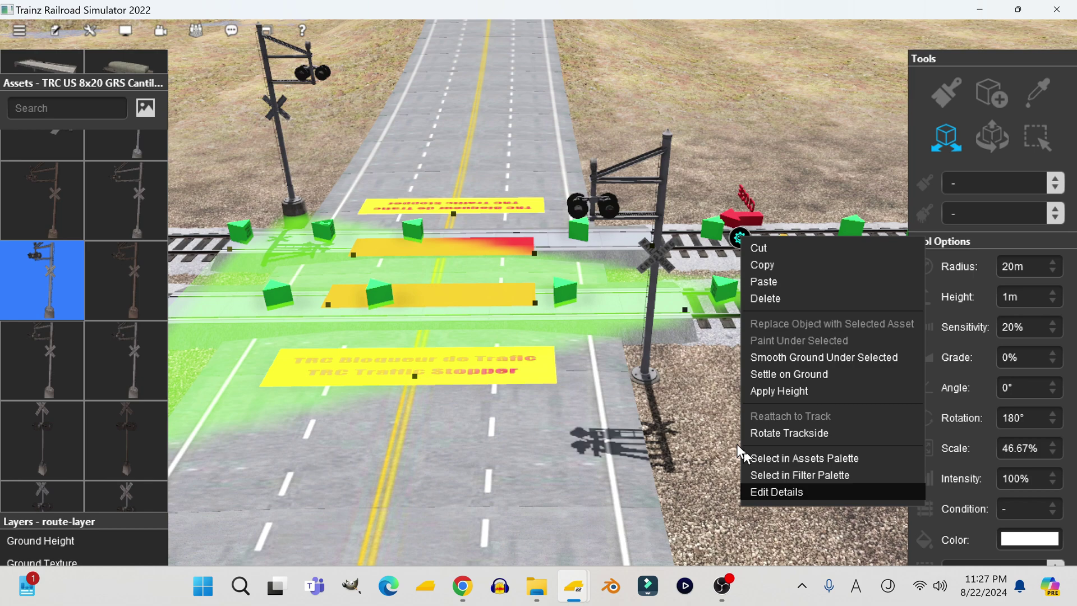
scroll(577, 338, down, 3)
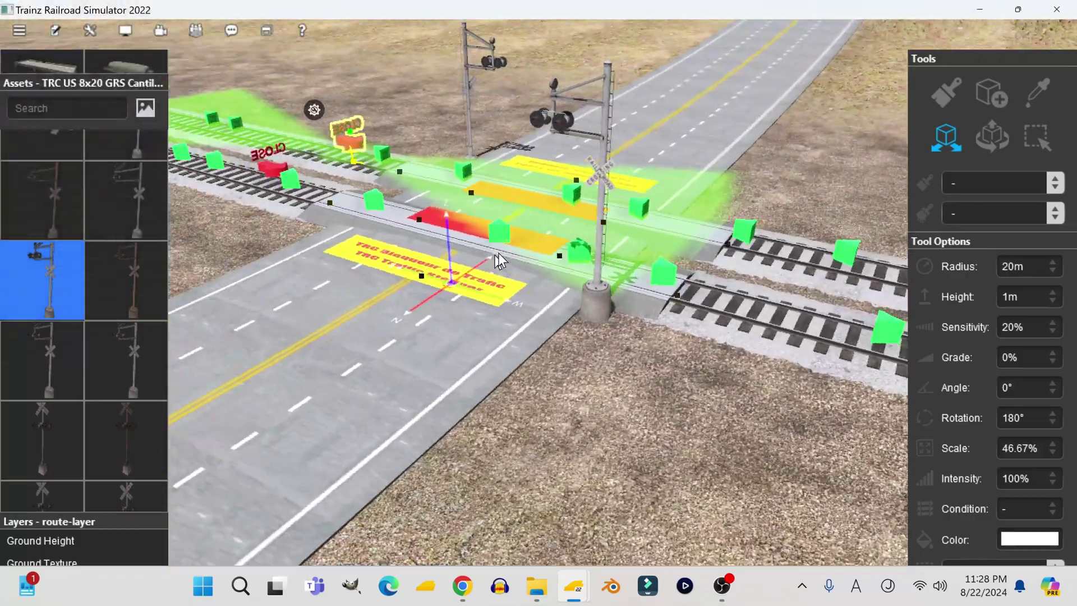
Delete the old cantilever signal with the concrete base on the opposite side of the crossing.
scroll(550, 345, down, 3)
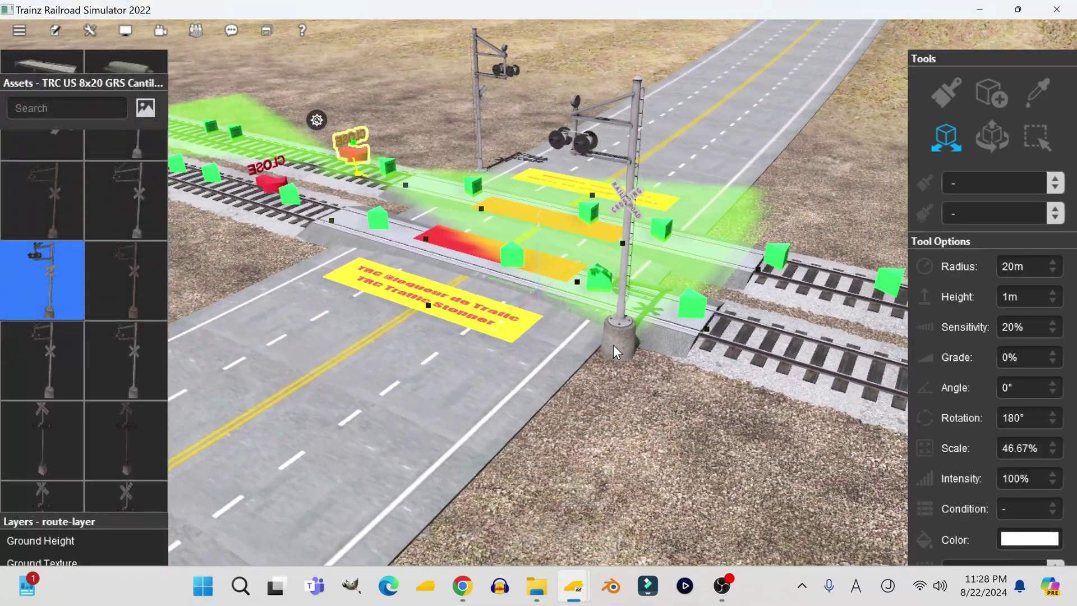
click(614, 338)
right_click(573, 274)
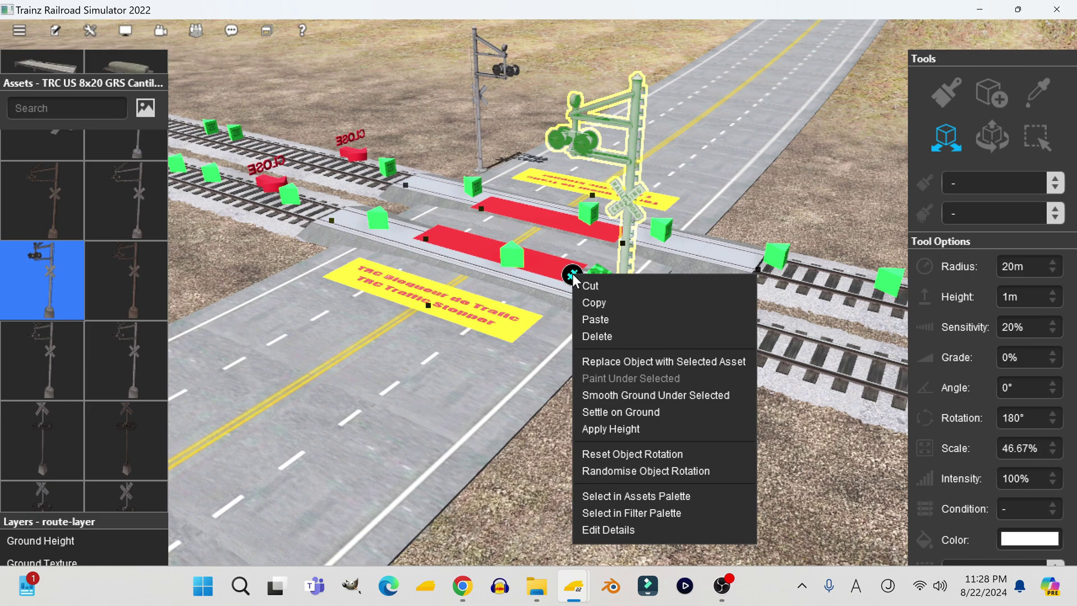
click(598, 335)
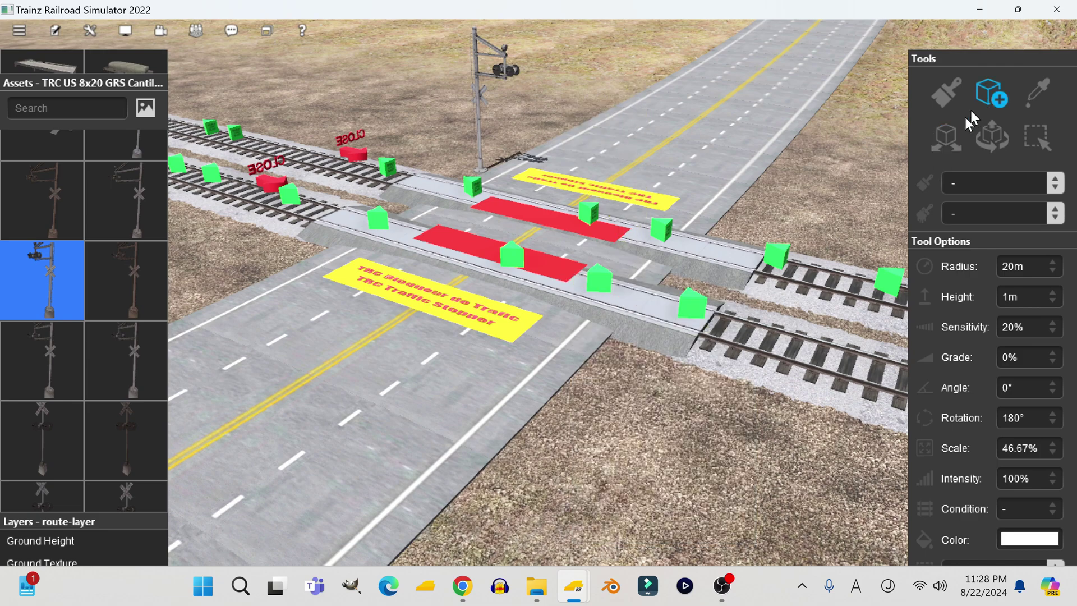
Place a replacement cantilever signal at the opposite roadside and rotate its arm over the road.
scroll(719, 306, up, 3)
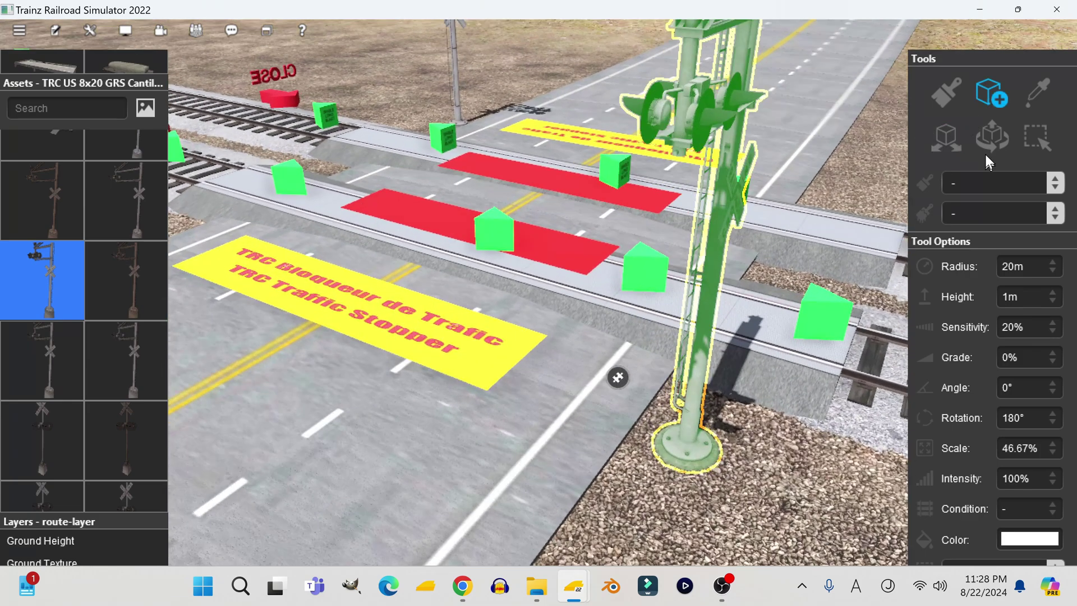
scroll(777, 296, down, 3)
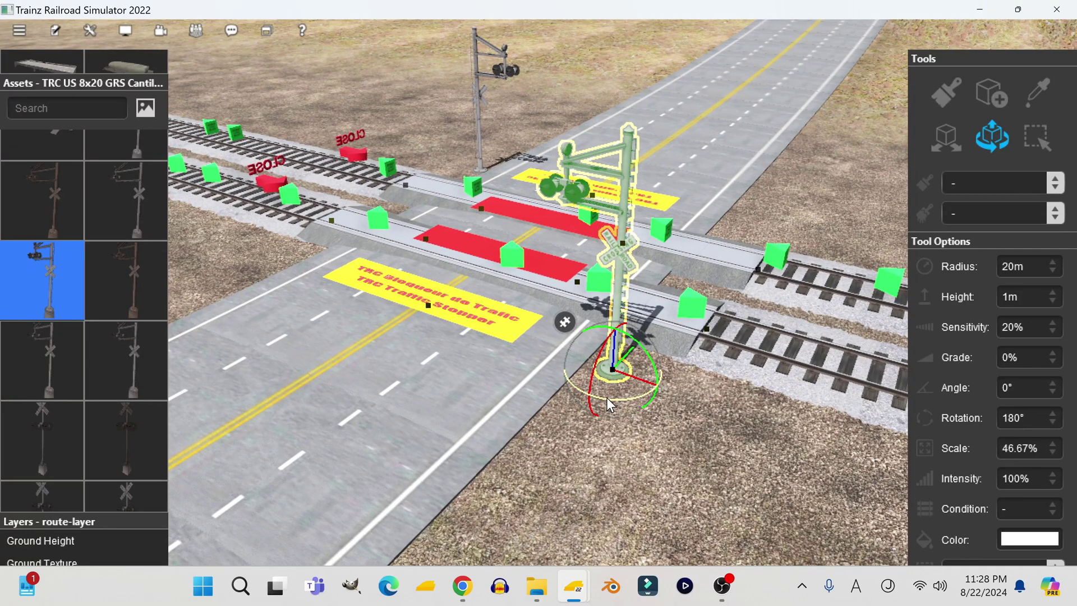
click(952, 130)
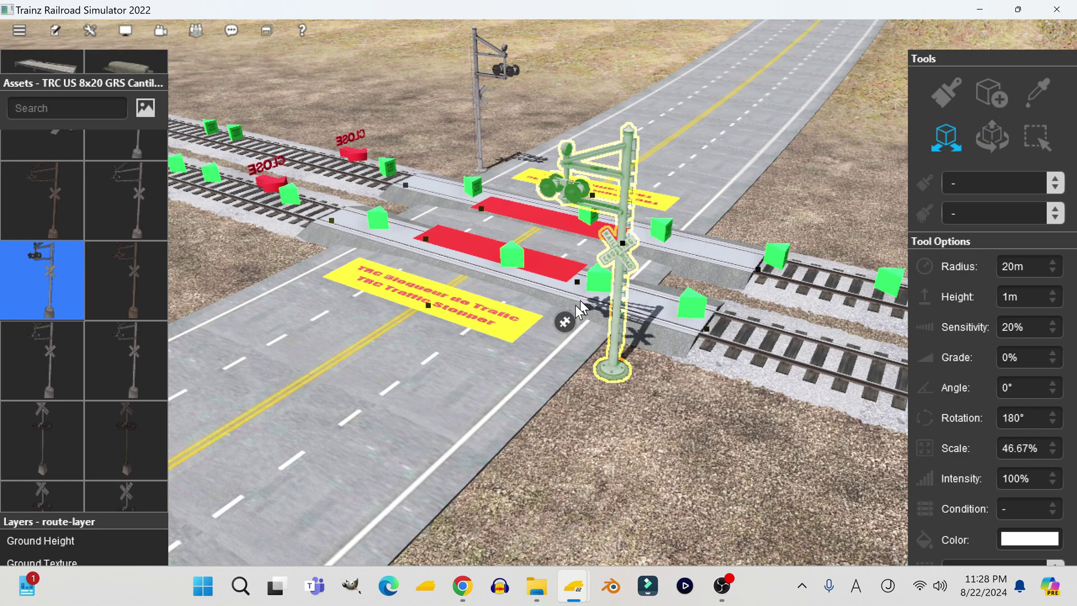
Check the details of the TRC Traffic Stopper on the crossing.
right_click(491, 207)
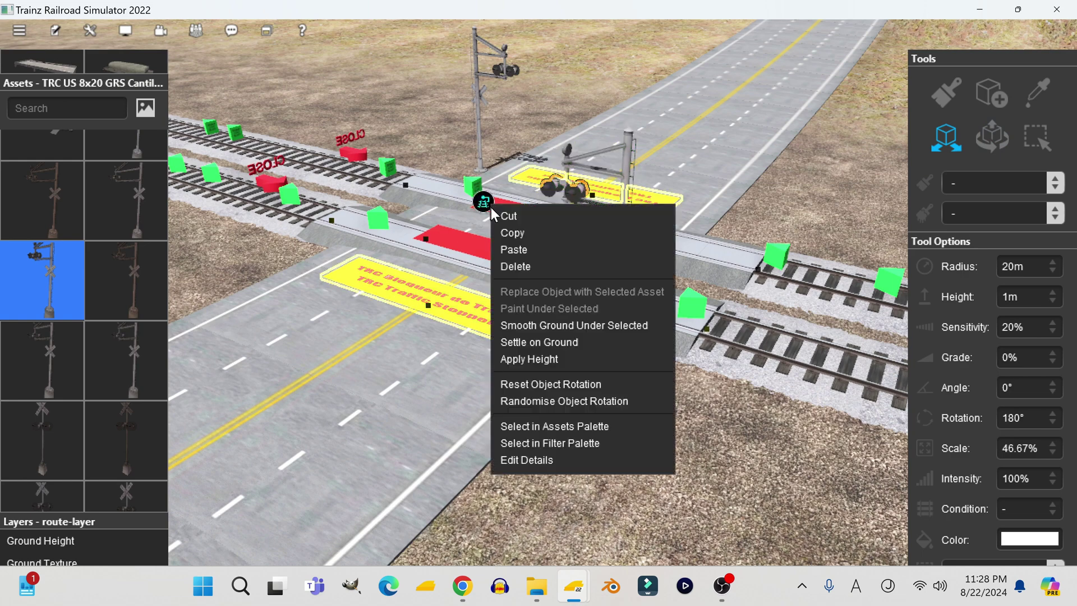
click(560, 461)
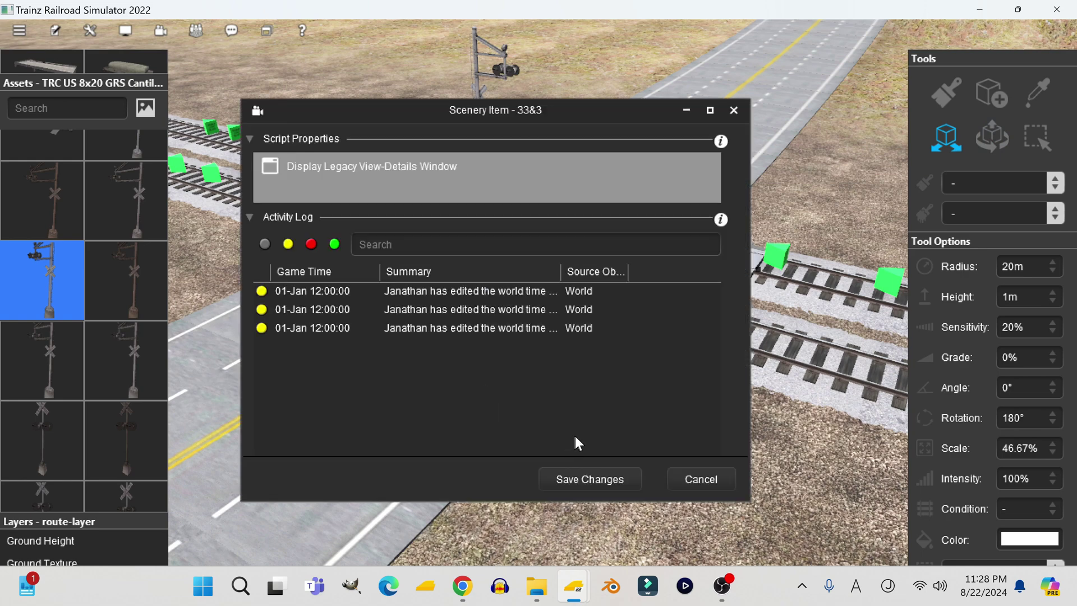
click(593, 472)
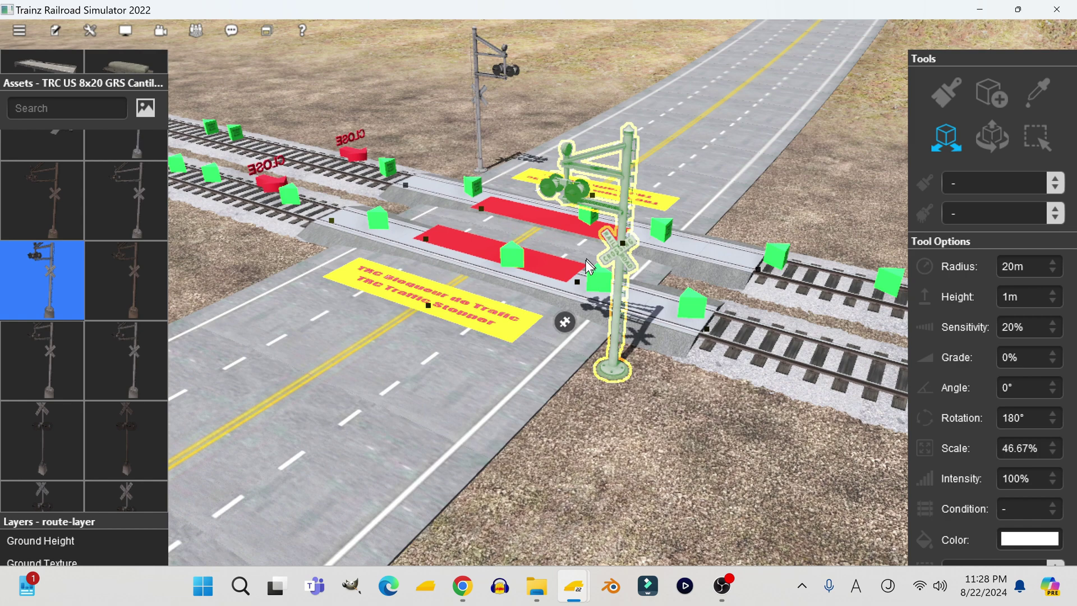
Name the replacement signal on the opposite side 33&5, enable its bell and sound, and save the changes.
right_click(565, 325)
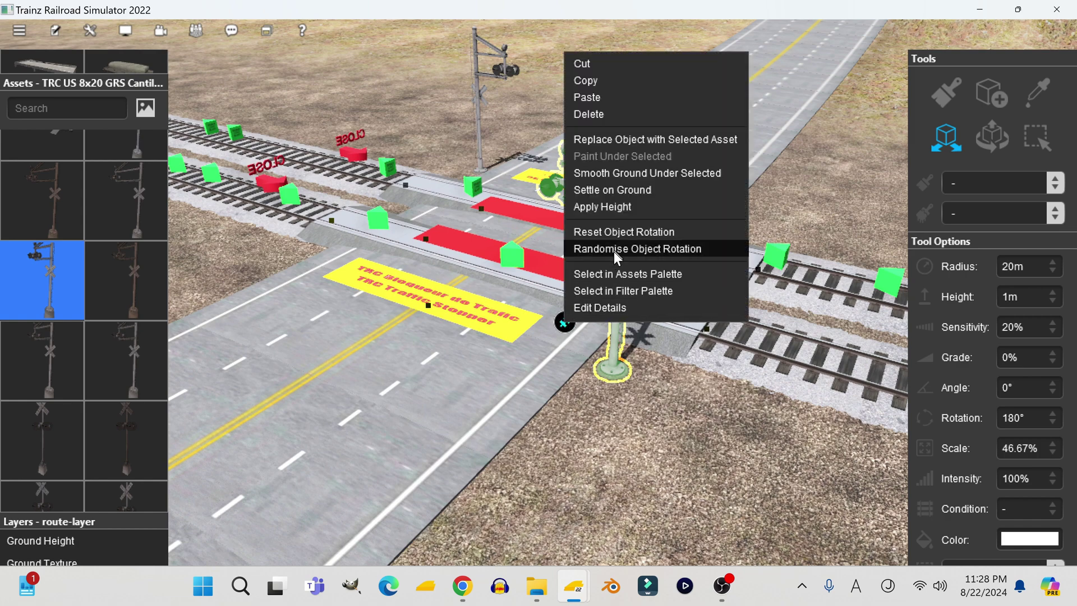
click(611, 303)
scroll(988, 416, down, 3)
scroll(987, 416, down, 4)
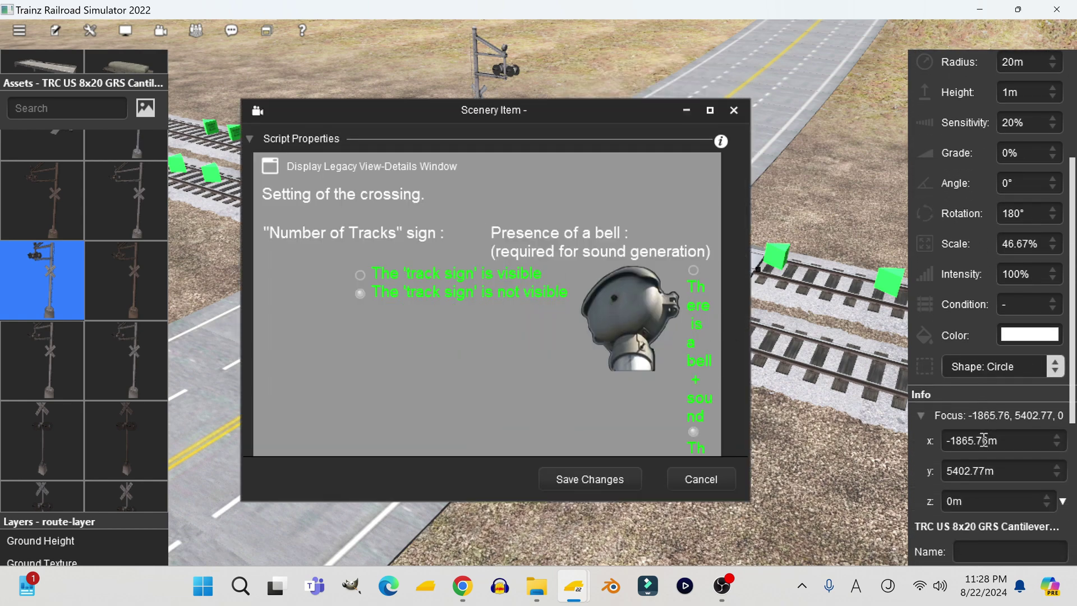
scroll(993, 413, down, 1)
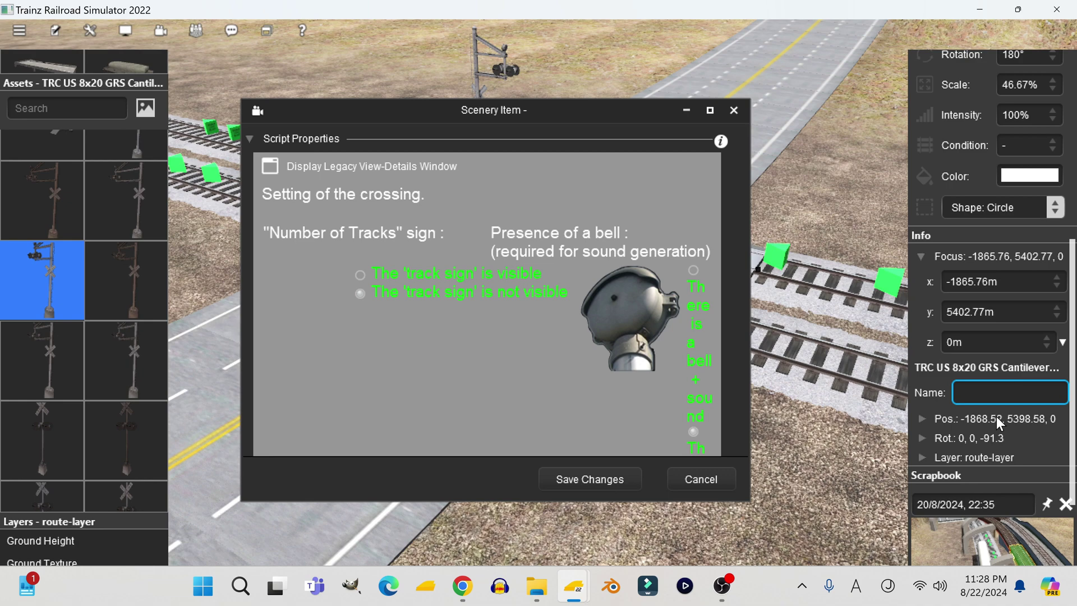
text(33)
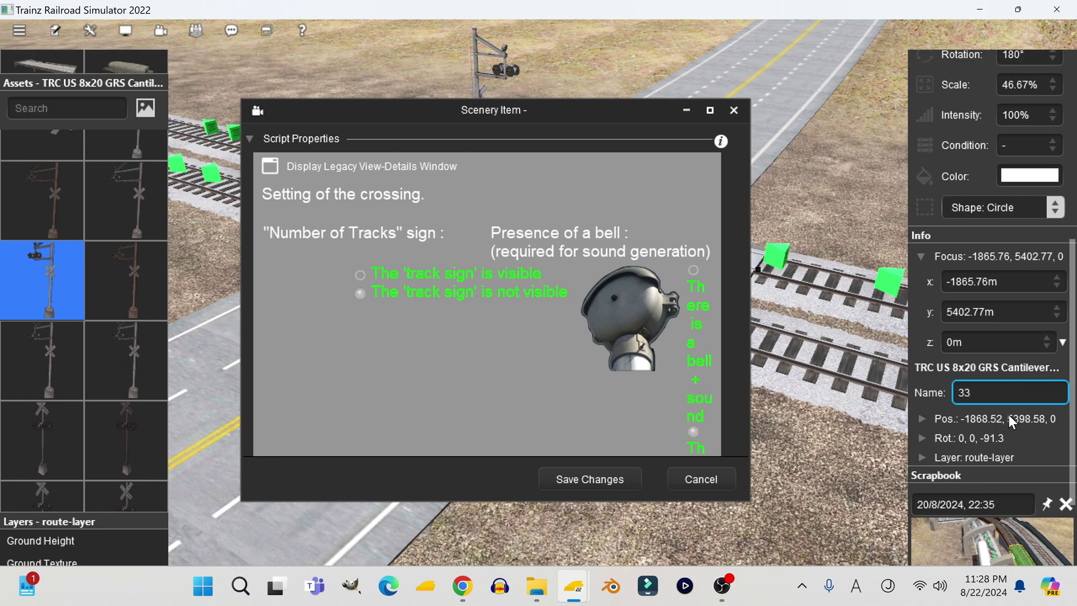
text(&5)
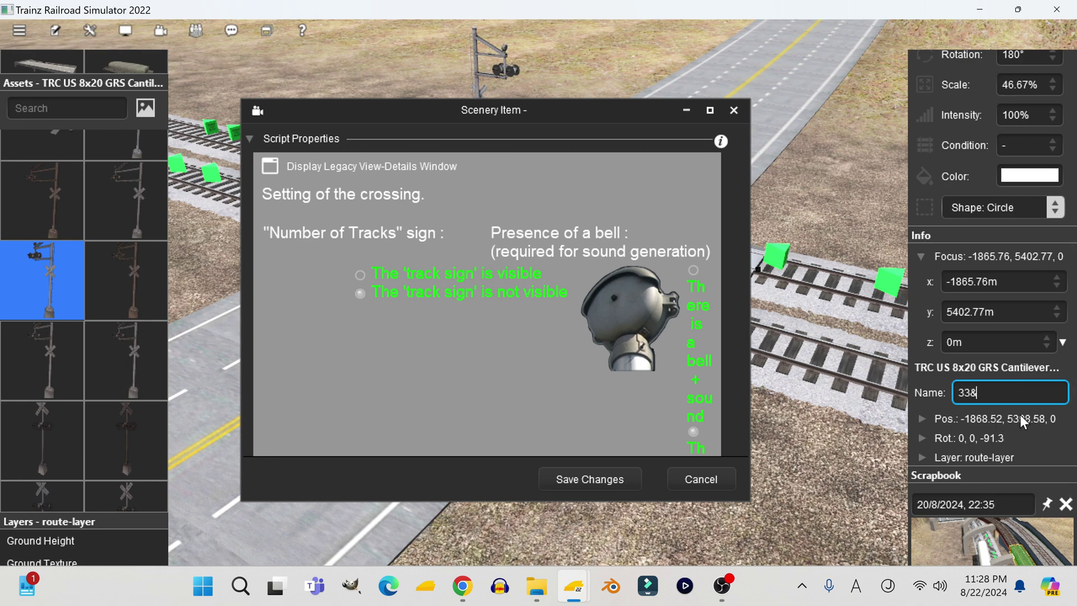
click(694, 267)
click(617, 478)
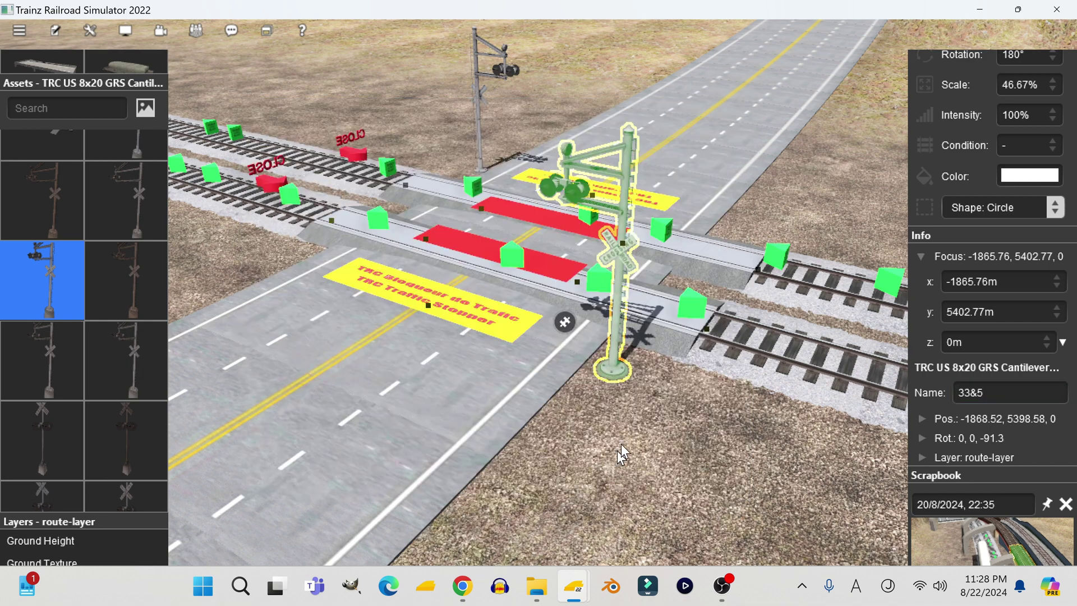
Review the list of objects attached to the closure trigger on the far track in its details, and close them with changes saved.
scroll(1010, 270, up, 6)
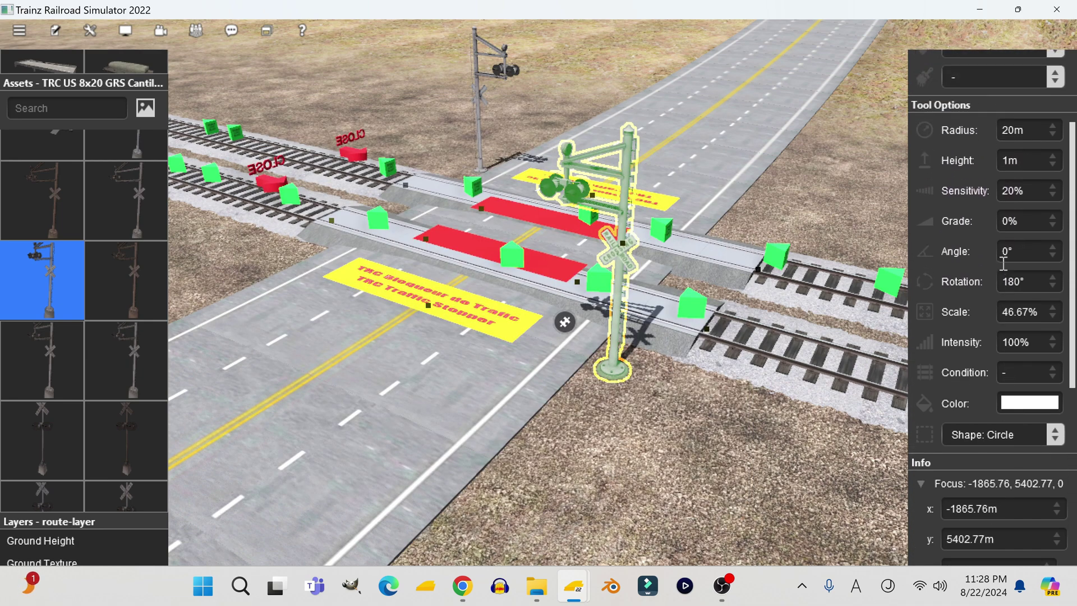
scroll(999, 266, up, 1)
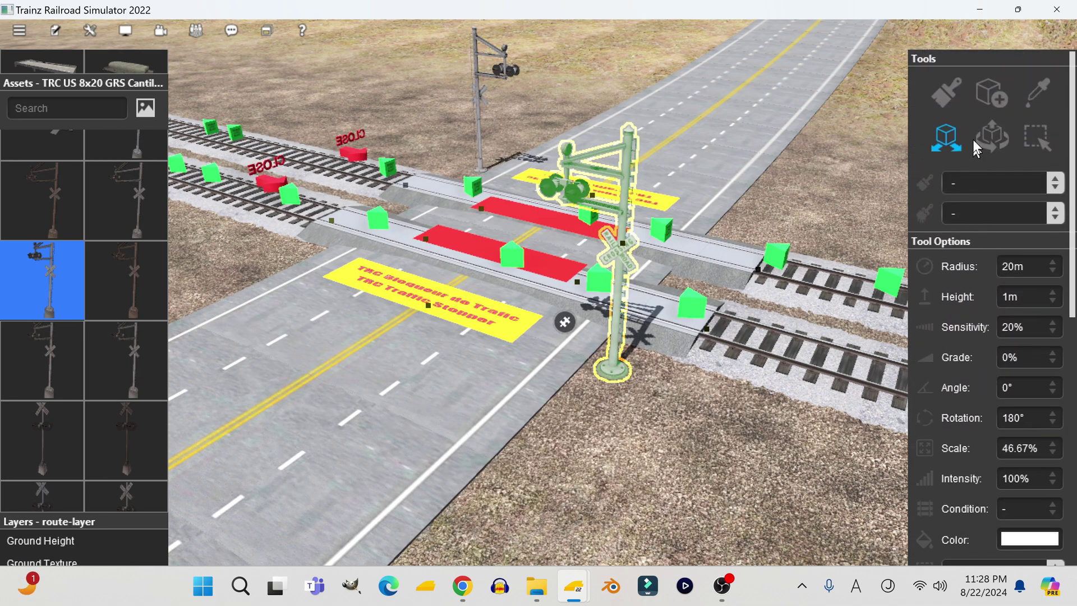
click(366, 165)
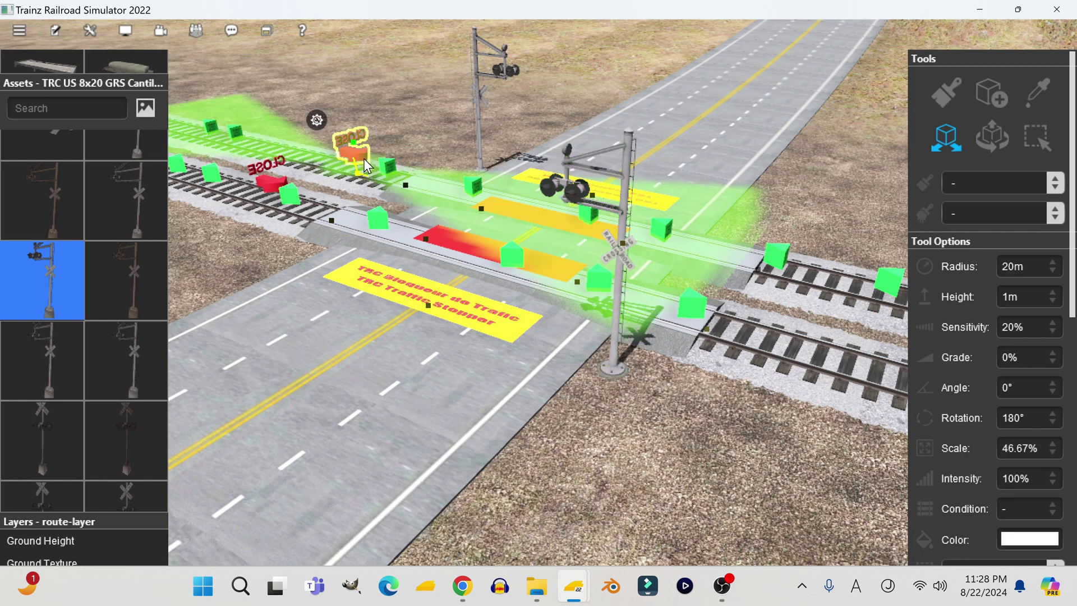
click(320, 119)
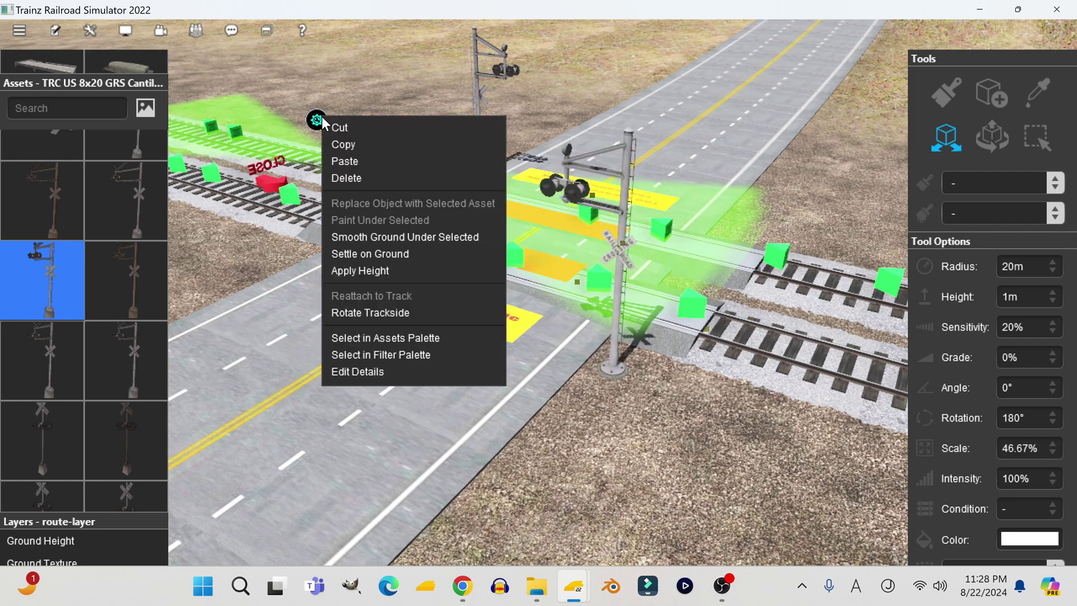
click(386, 374)
scroll(531, 303, down, 3)
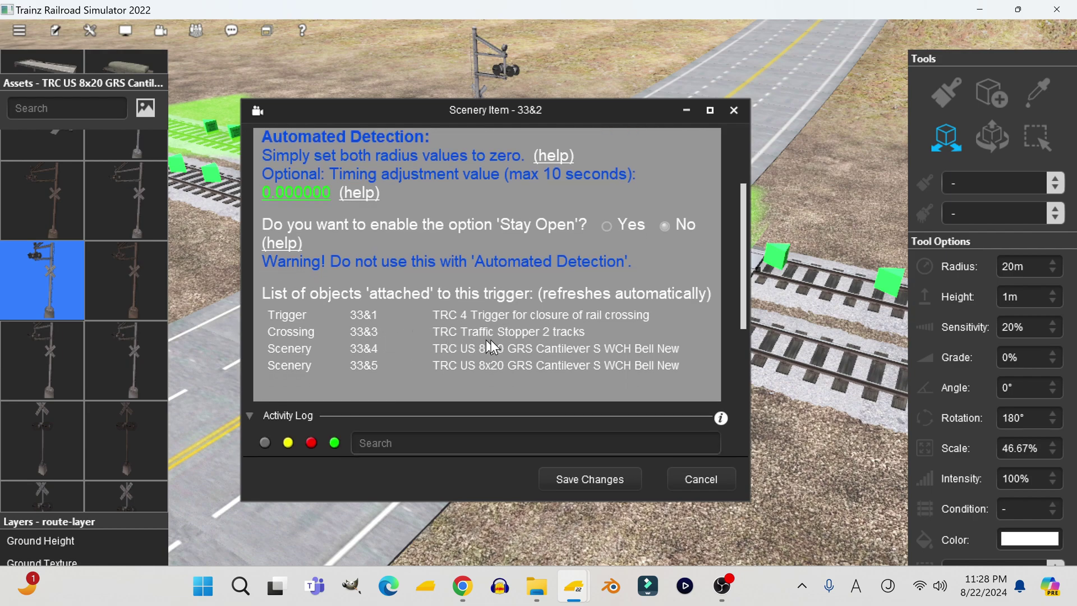
click(581, 479)
scroll(589, 462, down, 5)
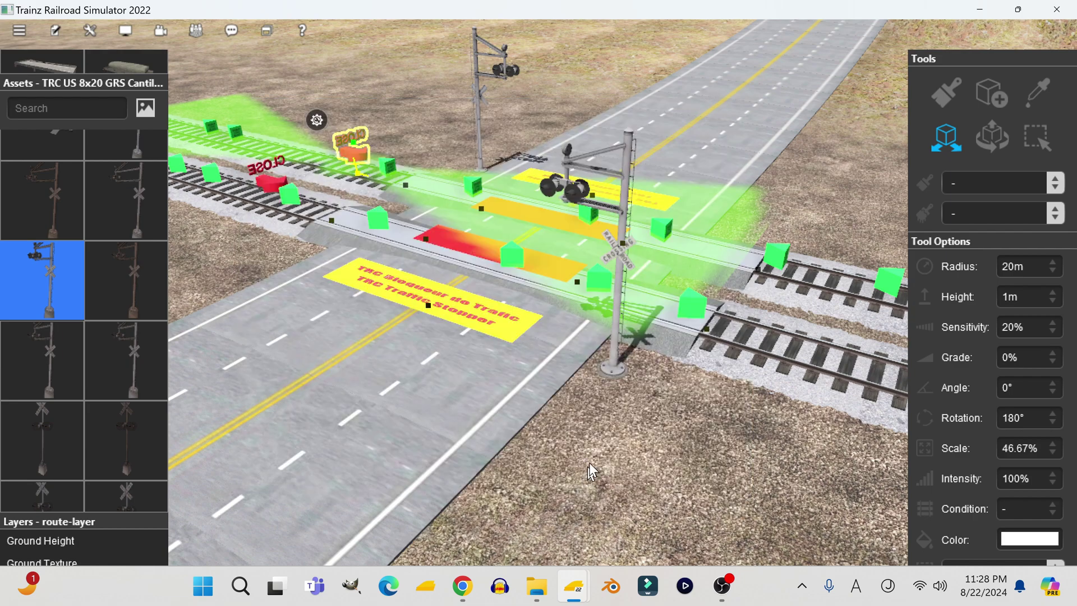
Save the route with the edited level crossing.
key(ctrl+s)
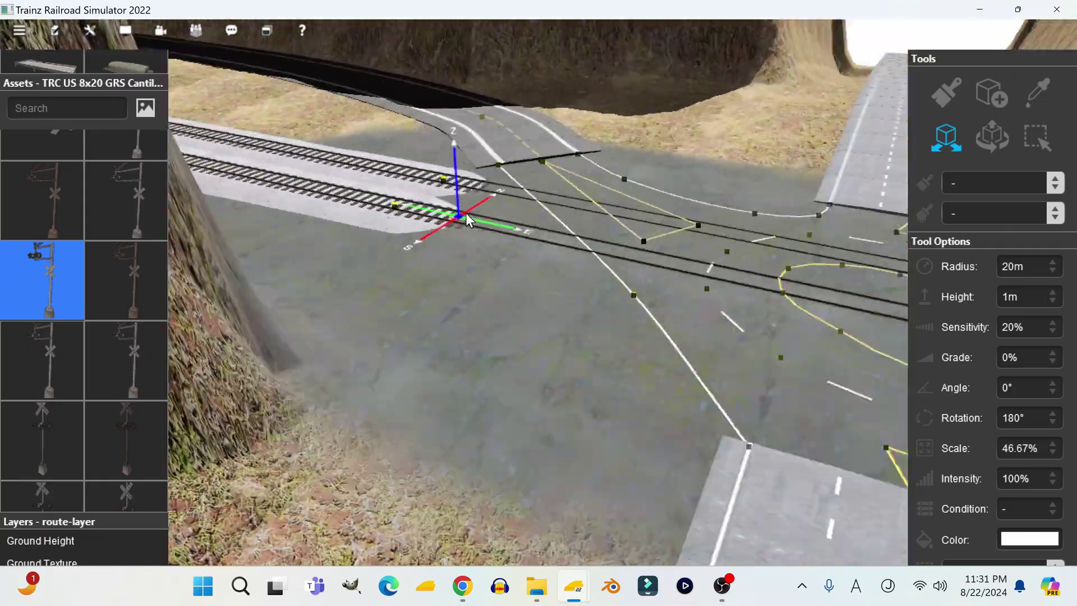
scroll(467, 223, down, 5)
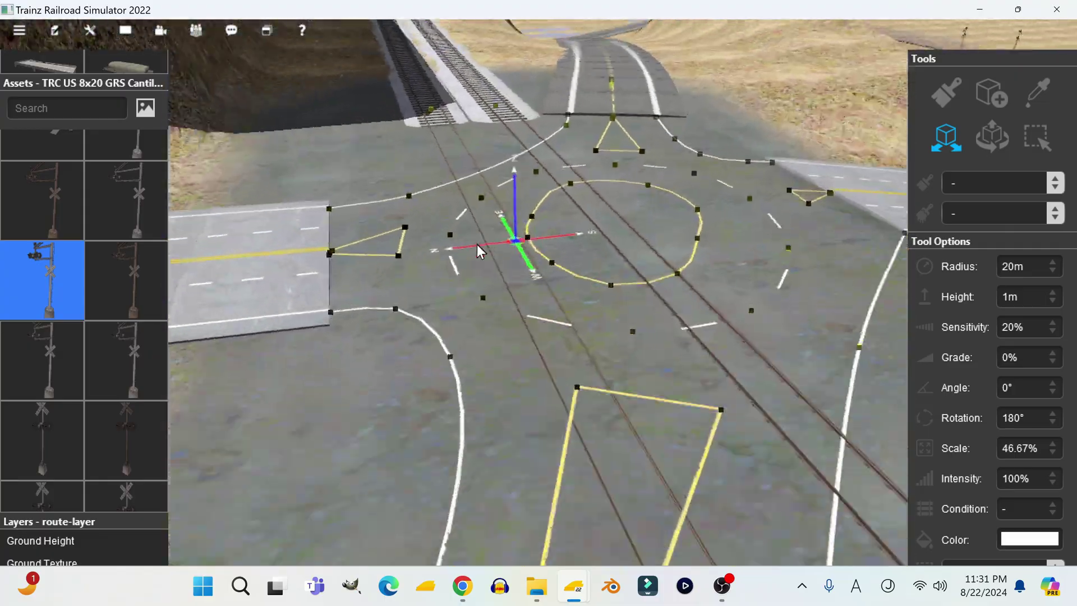